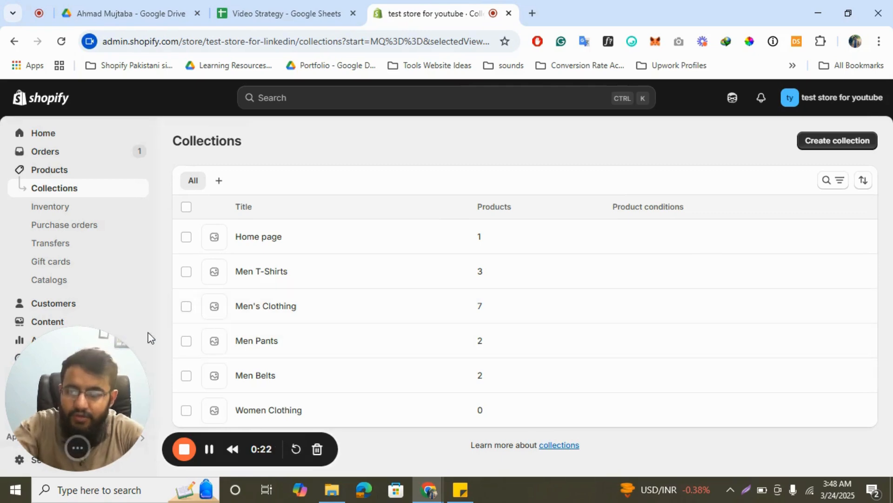
# - Open the Online Store sales channel and launch the theme editor for the current theme
pyautogui.moveTo(147, 335); pyautogui.dragTo(670, 317)
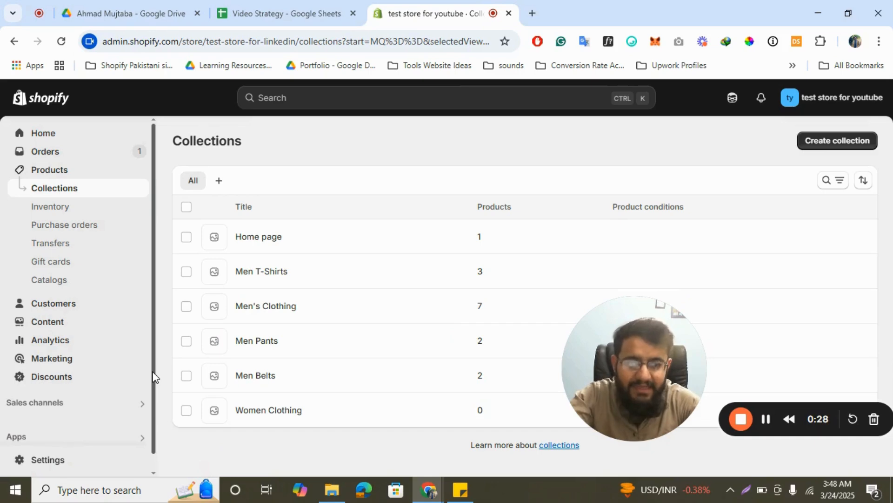
pyautogui.click(69, 403)
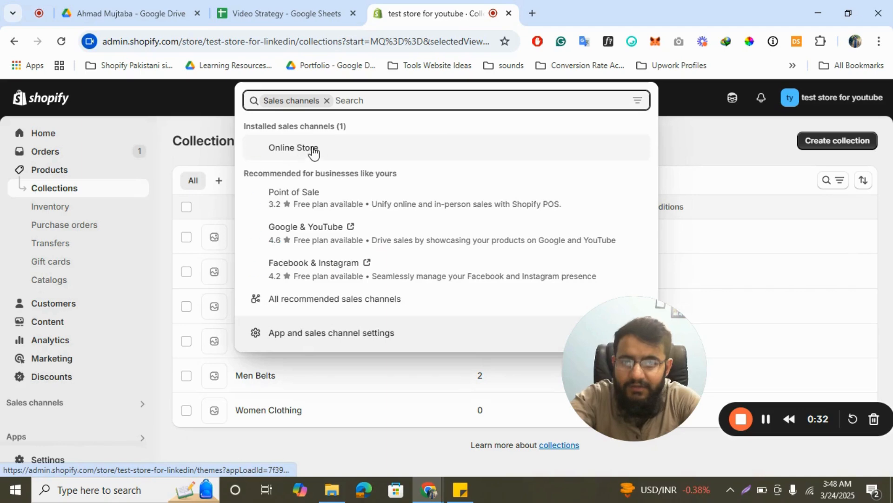
pyautogui.click(301, 151)
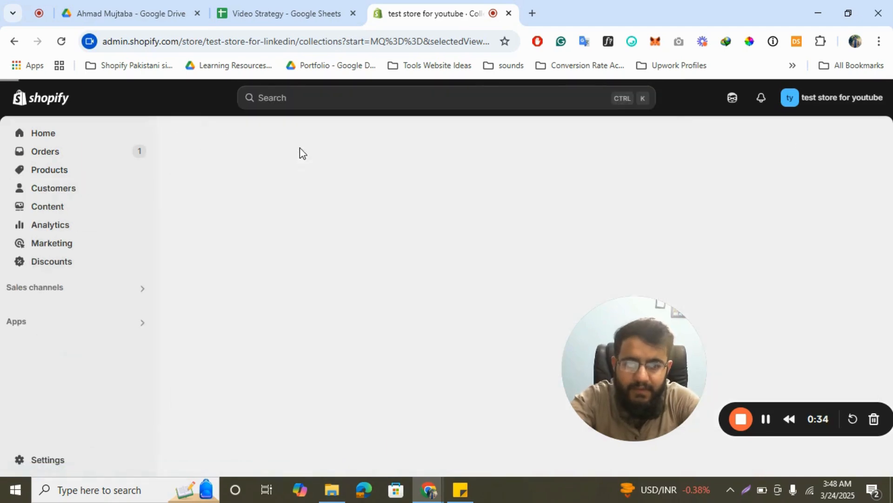
pyautogui.moveTo(758, 424); pyautogui.dragTo(204, 455)
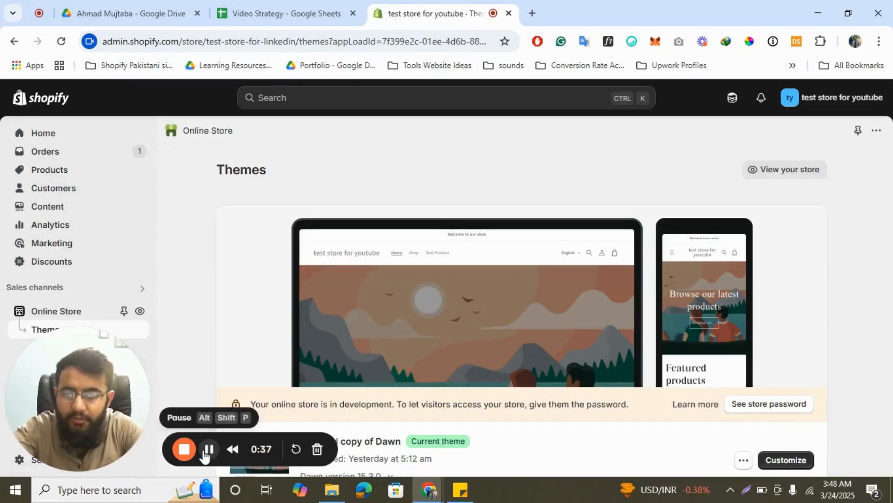
pyautogui.click(204, 454)
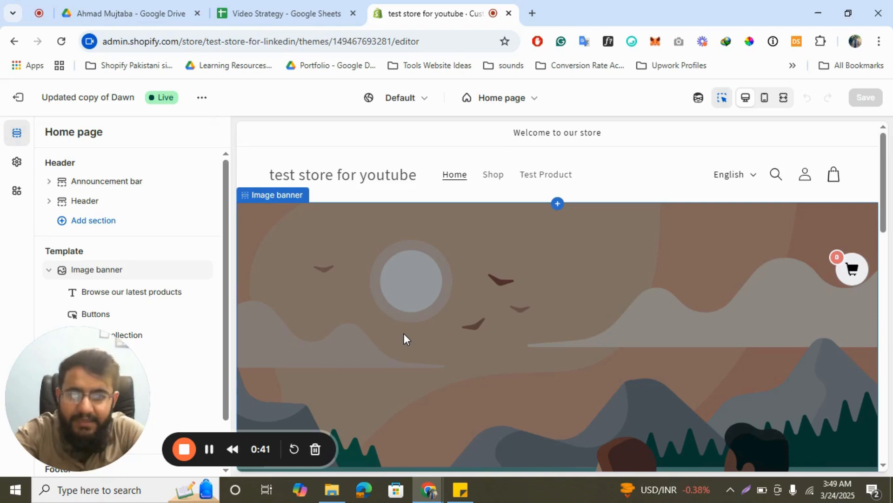
# - Create a new collection template named Sub Collection Men based on Default collection
pyautogui.click(500, 106)
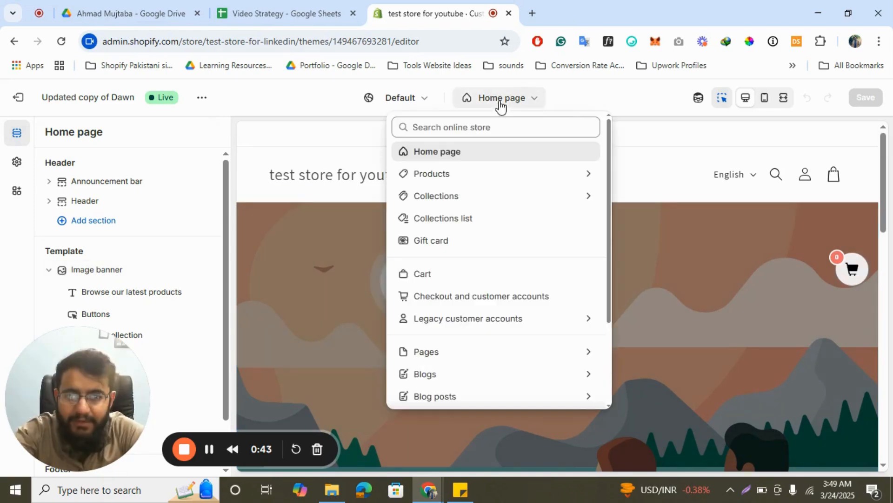
pyautogui.click(432, 199)
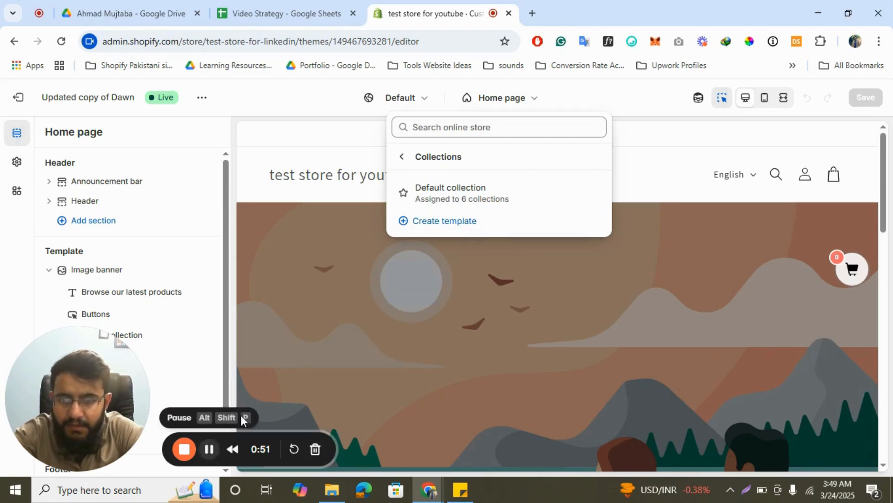
pyautogui.click(465, 224)
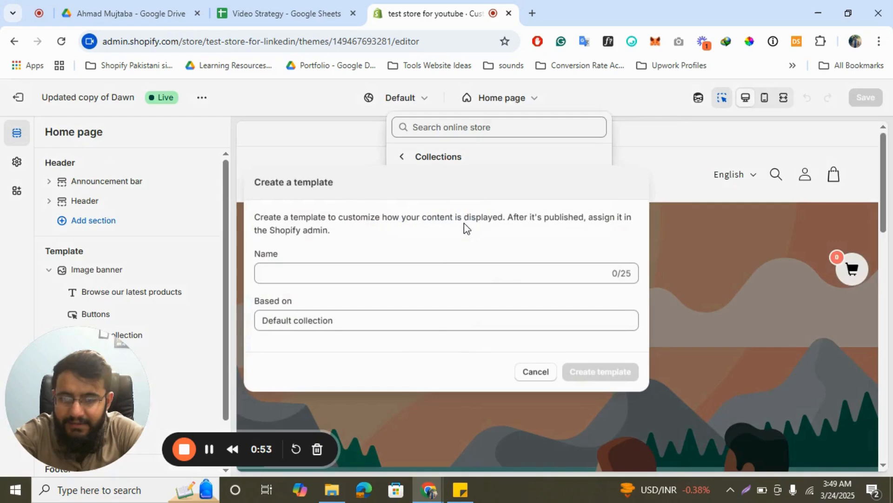
pyautogui.click(349, 273)
pyautogui.write('Si')
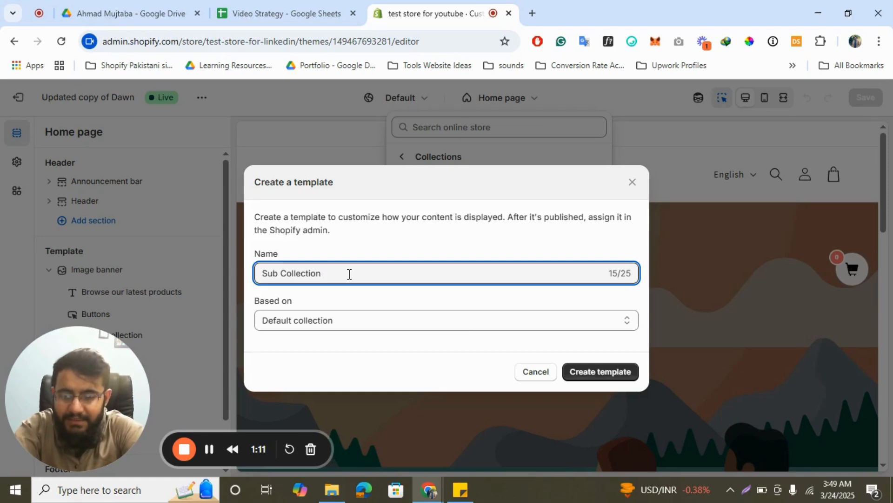
pyautogui.write('Men')
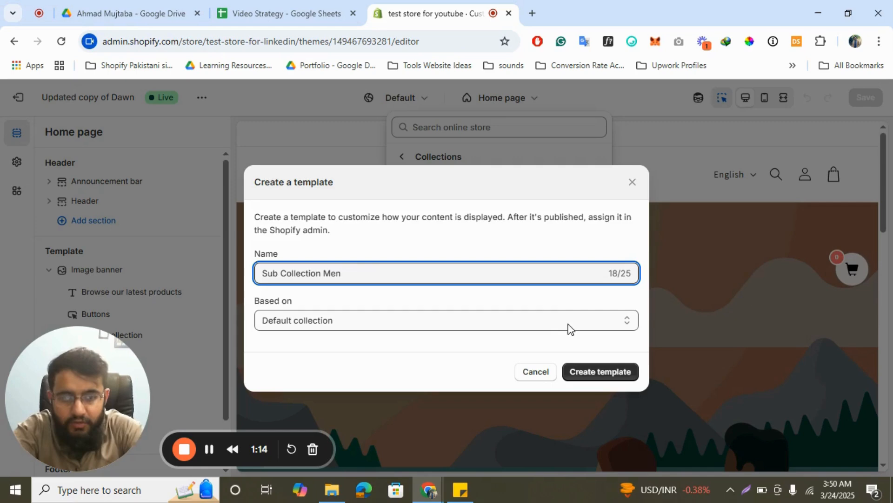
pyautogui.click(602, 371)
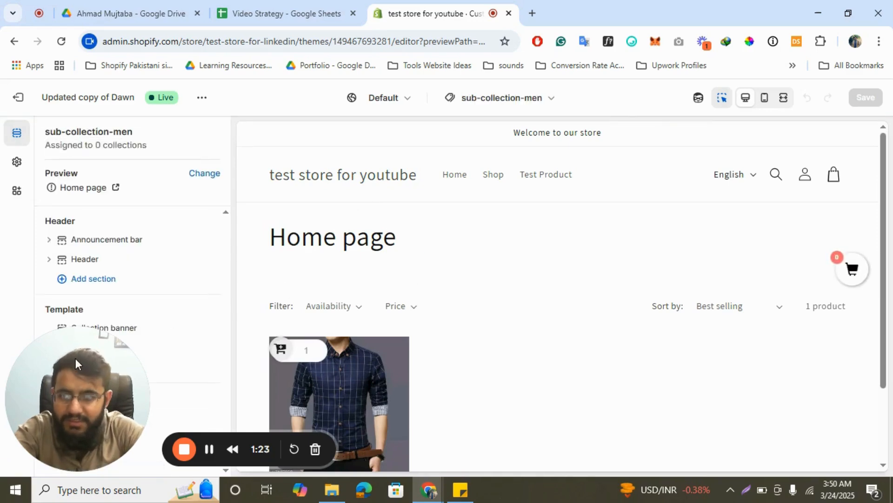
# - Add a Collection list section to the template
pyautogui.moveTo(76, 358); pyautogui.dragTo(660, 385)
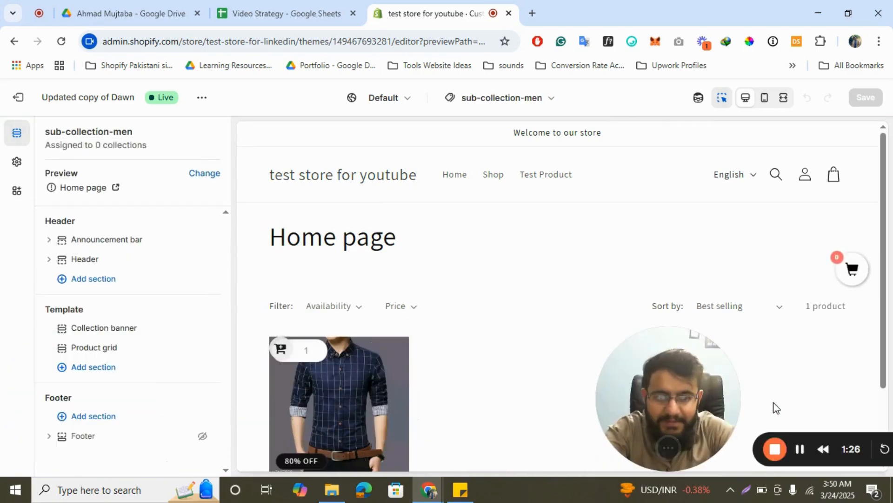
pyautogui.click(800, 450)
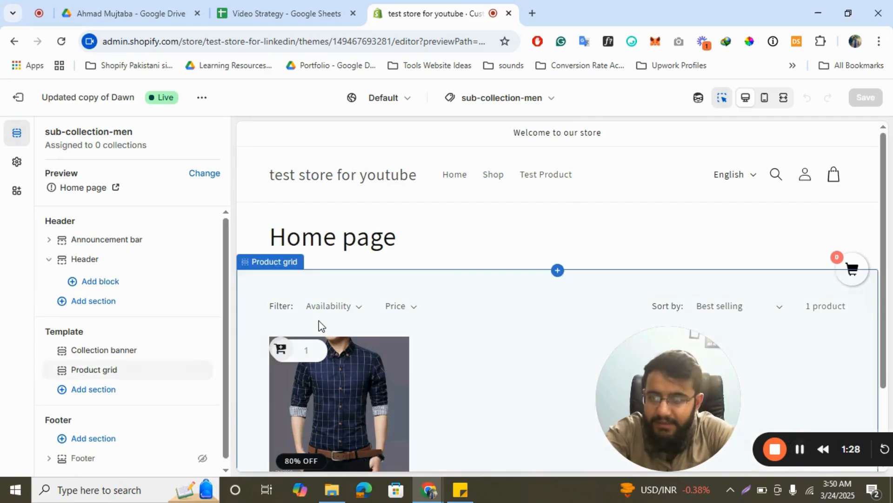
pyautogui.click(90, 394)
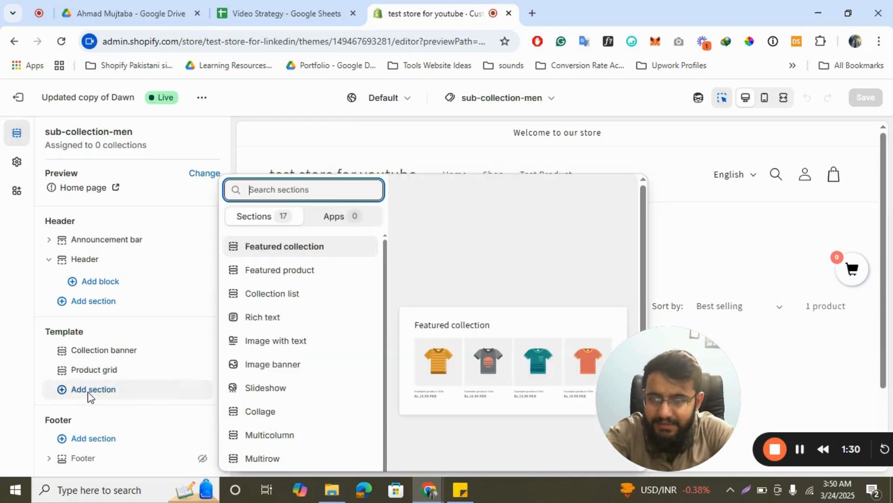
pyautogui.click(284, 300)
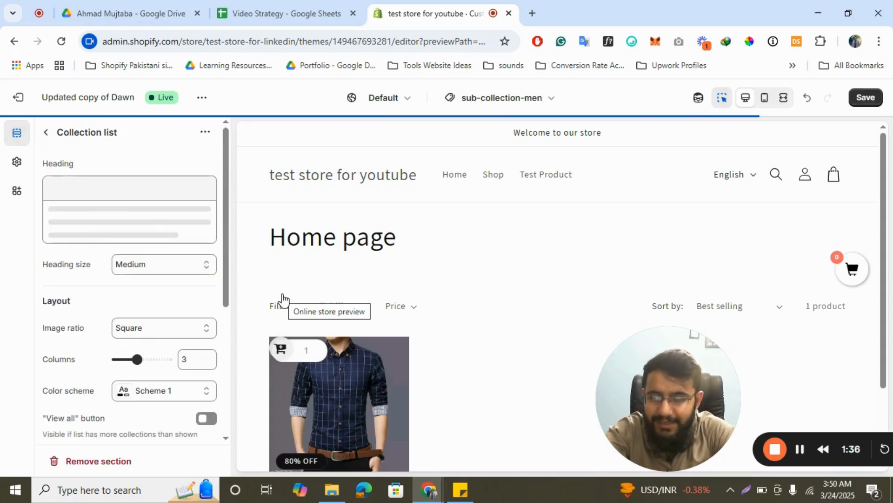
# - Set the collection list's mobile layout to 2 columns
pyautogui.scroll(-1, 128, 321)
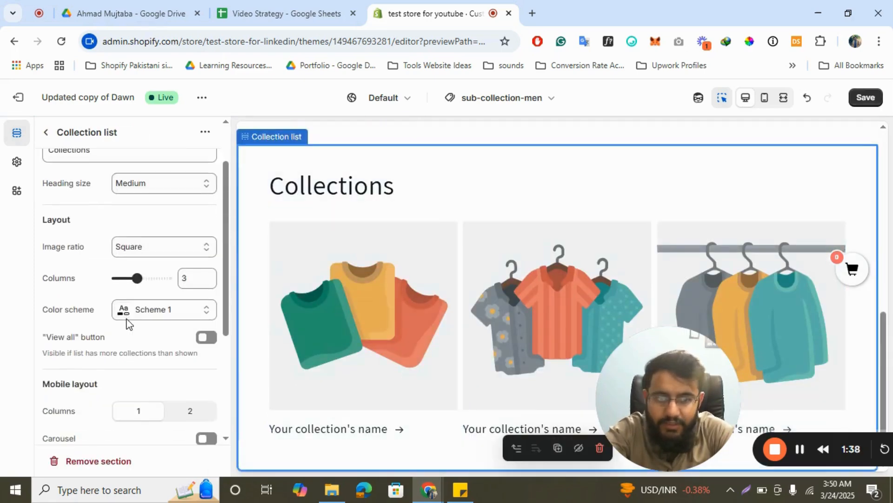
pyautogui.scroll(-2, 126, 322)
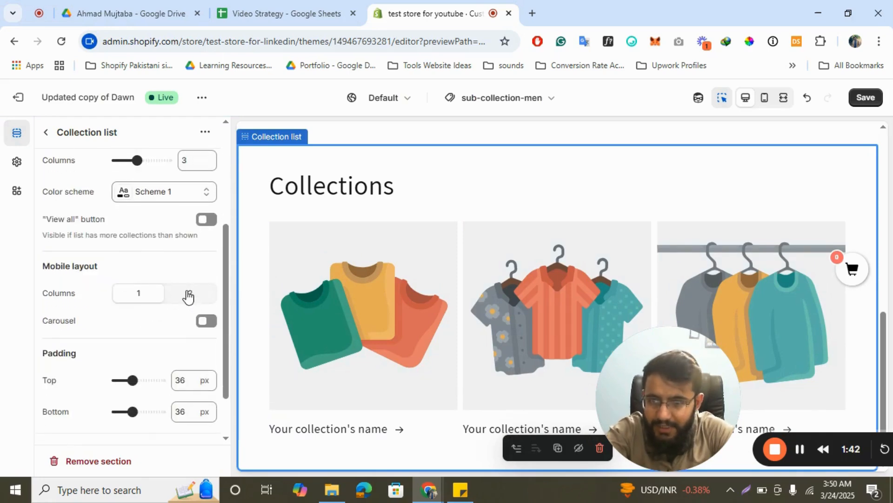
pyautogui.click(188, 294)
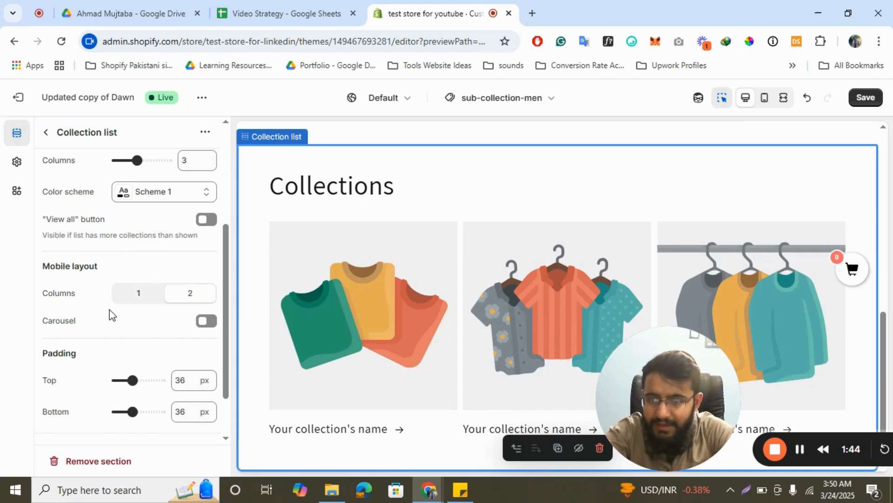
pyautogui.scroll(3, 112, 315)
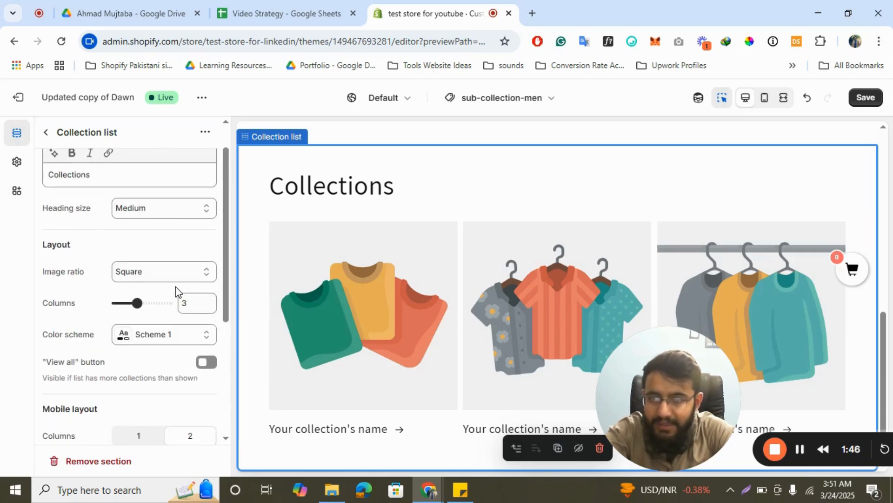
pyautogui.scroll(1, 175, 287)
pyautogui.scroll(-1, 175, 286)
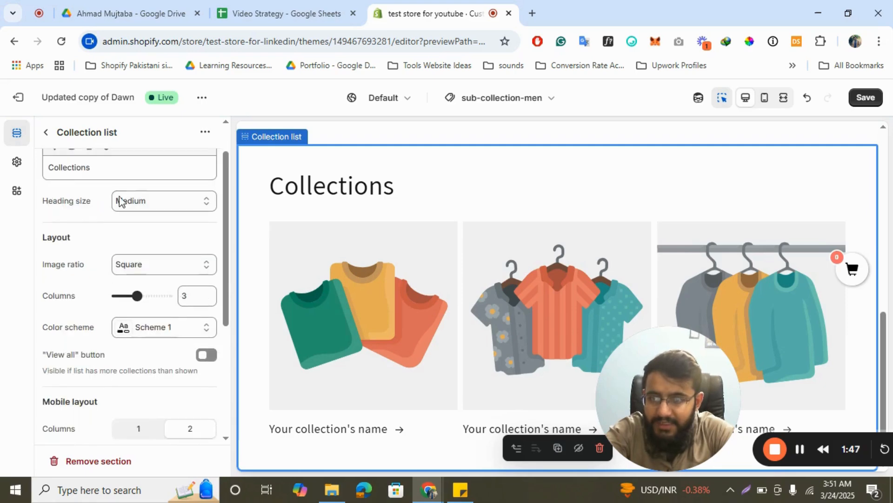
pyautogui.click(45, 132)
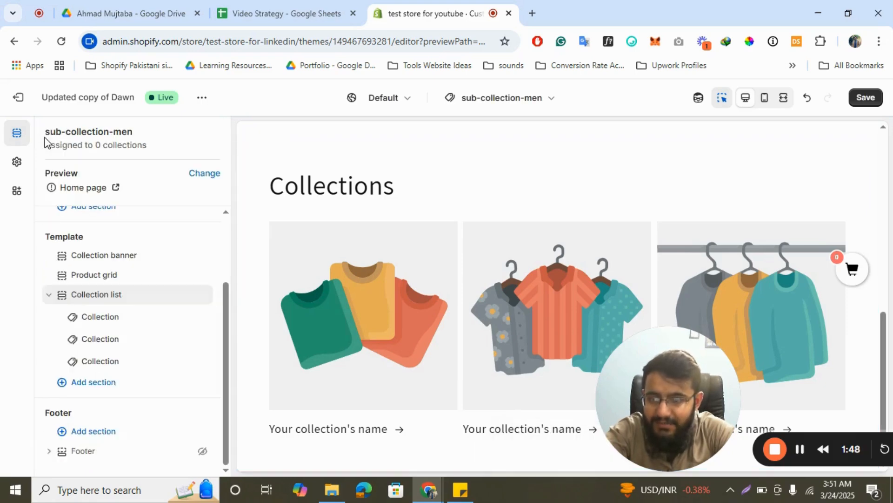
# - Assign the Men Belts collection to the first collection block
pyautogui.click(100, 317)
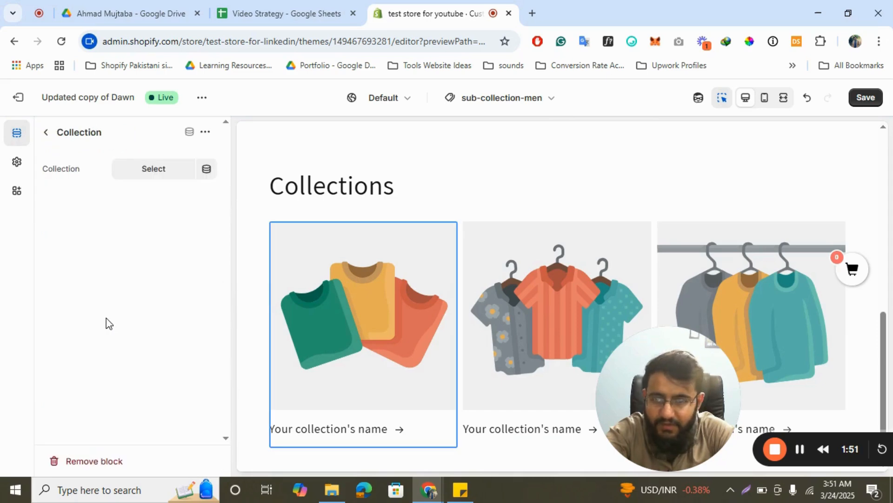
pyautogui.click(153, 172)
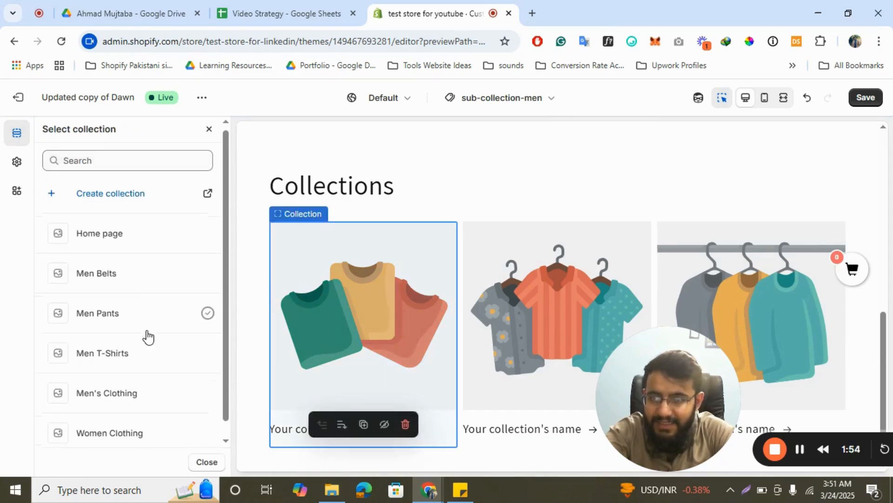
pyautogui.scroll(-1, 148, 333)
pyautogui.click(97, 264)
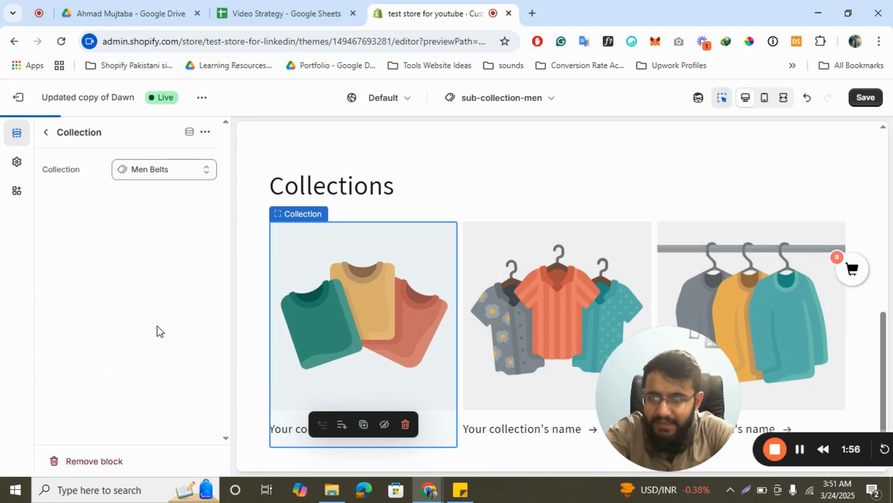
pyautogui.click(46, 132)
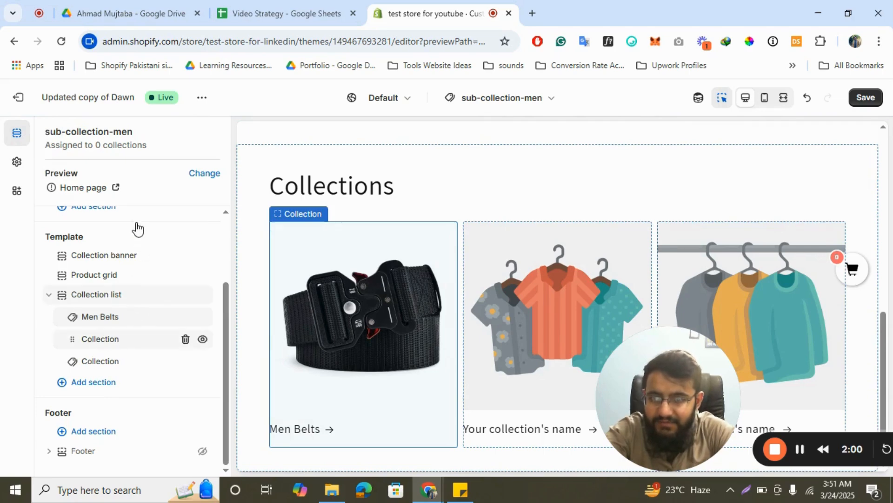
# - Assign the Men Pants collection to the second collection block
pyautogui.click(154, 170)
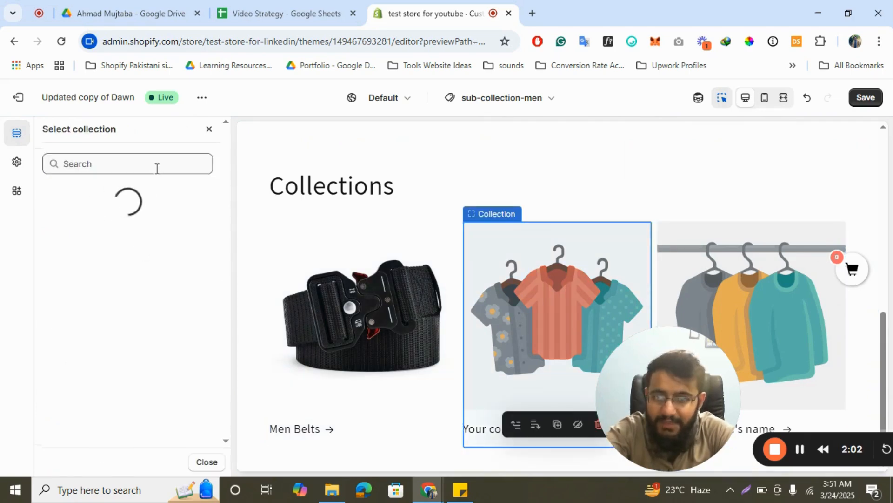
pyautogui.scroll(-1, 188, 374)
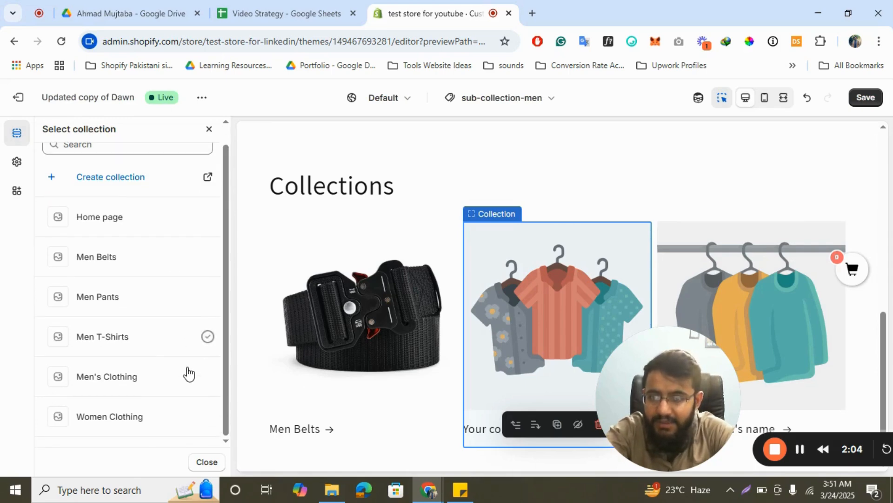
pyautogui.click(126, 303)
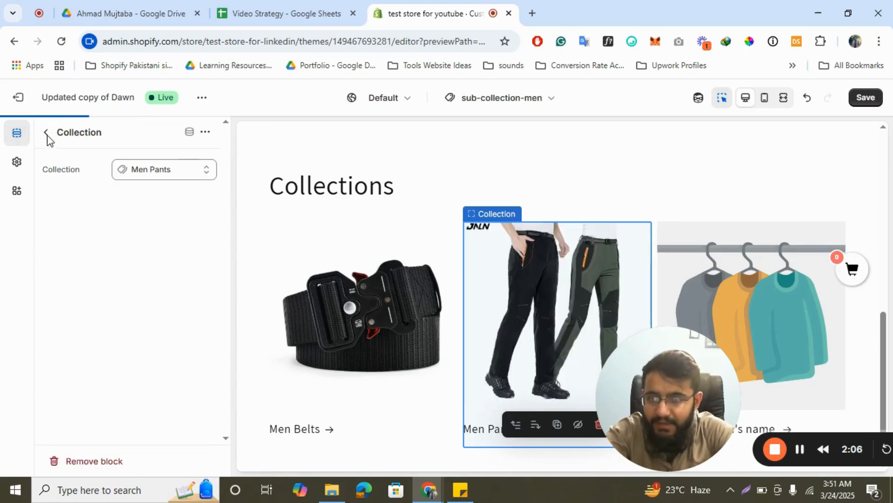
pyautogui.click(46, 134)
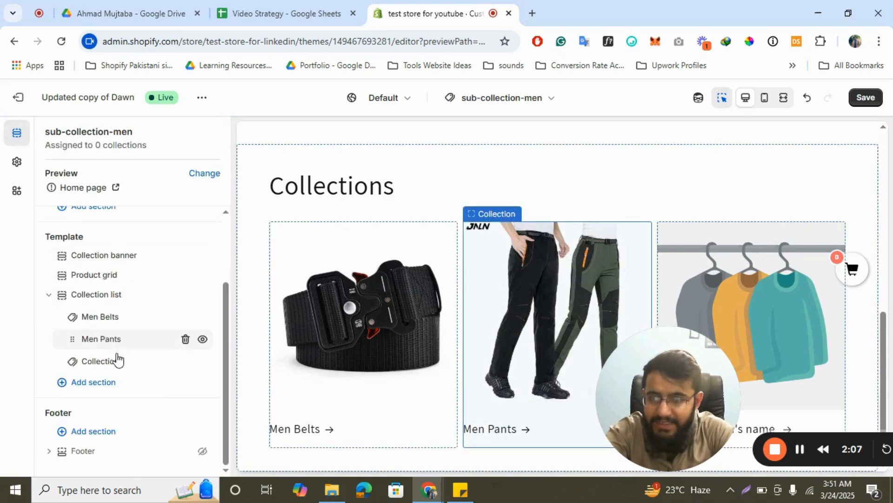
# - Assign Men T-Shirts to the third collection block and move it to the top of the list
pyautogui.click(100, 361)
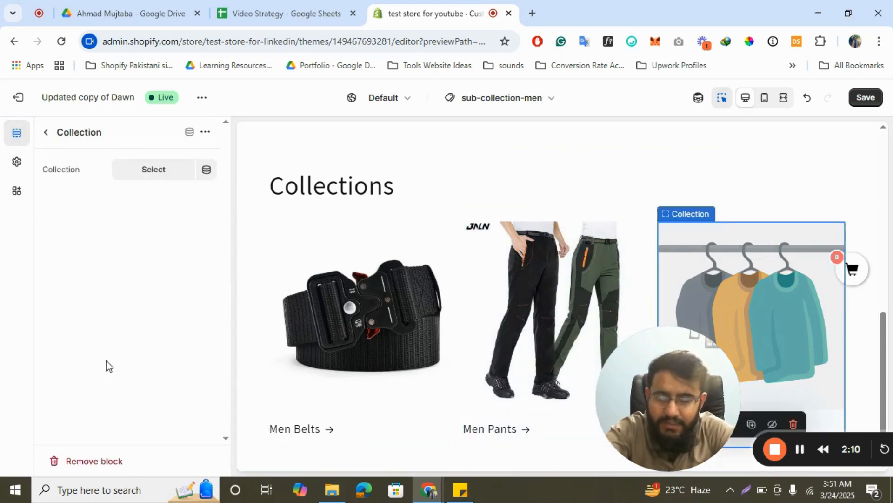
pyautogui.click(149, 173)
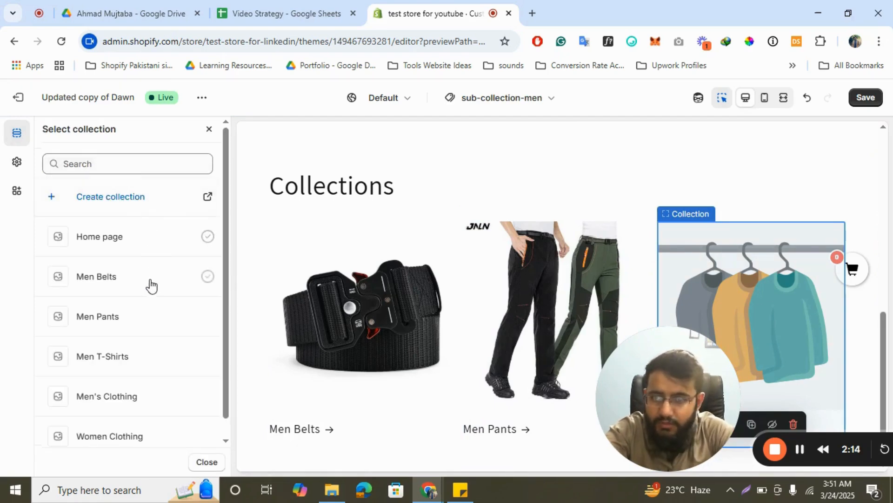
pyautogui.scroll(-1, 140, 363)
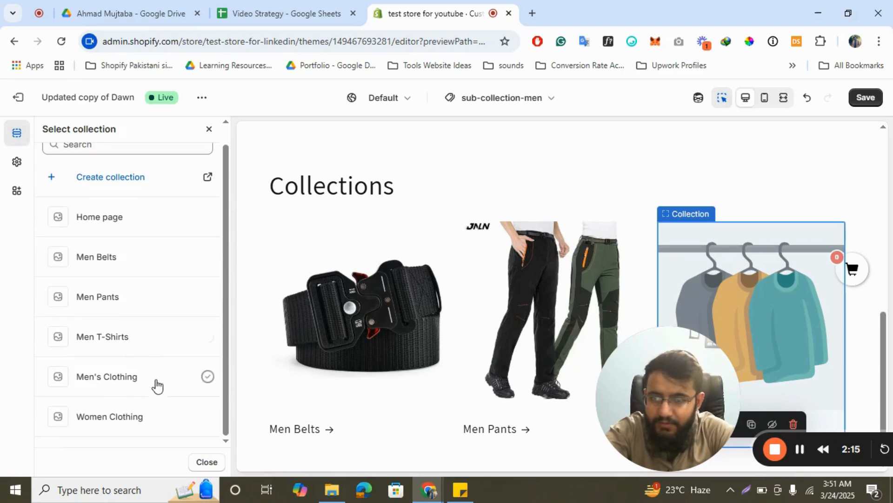
pyautogui.click(117, 342)
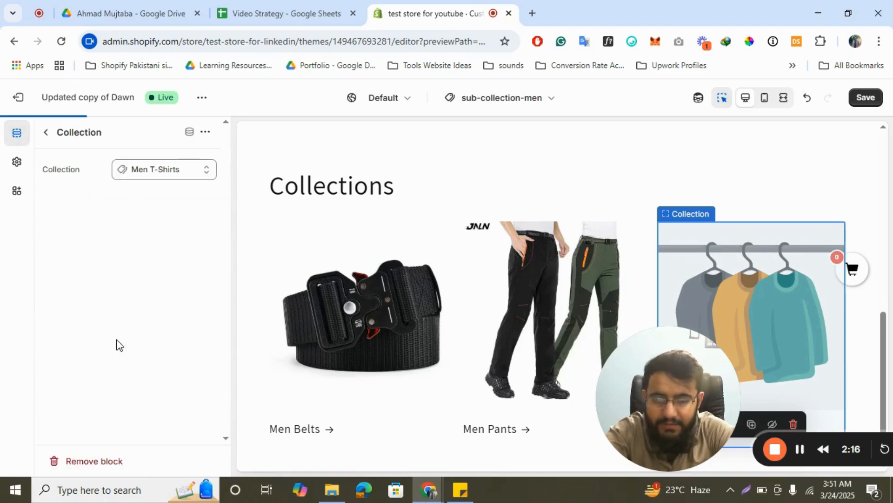
pyautogui.click(48, 133)
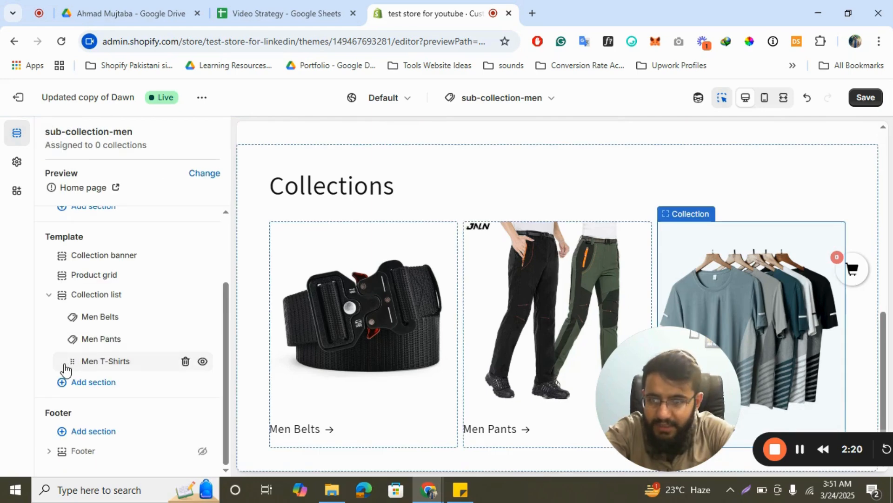
pyautogui.moveTo(72, 364); pyautogui.dragTo(89, 322)
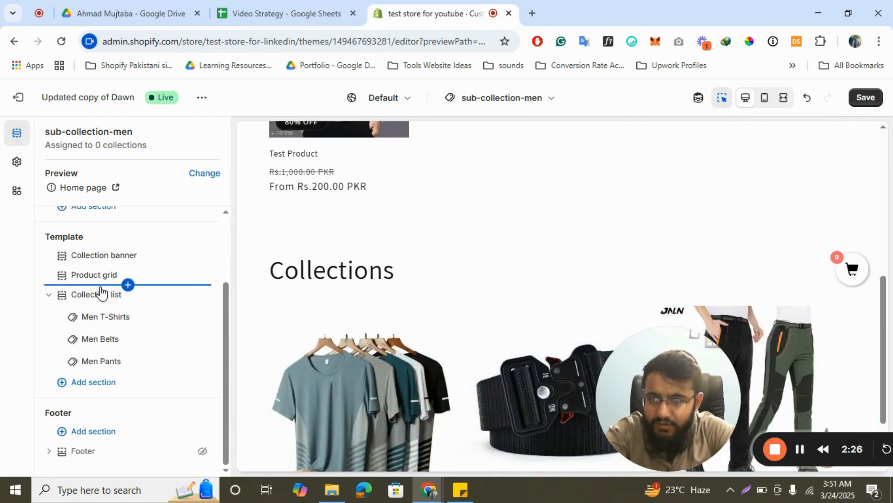
# - Clear the heading text of the collection list section
pyautogui.click(128, 285)
pyautogui.click(106, 299)
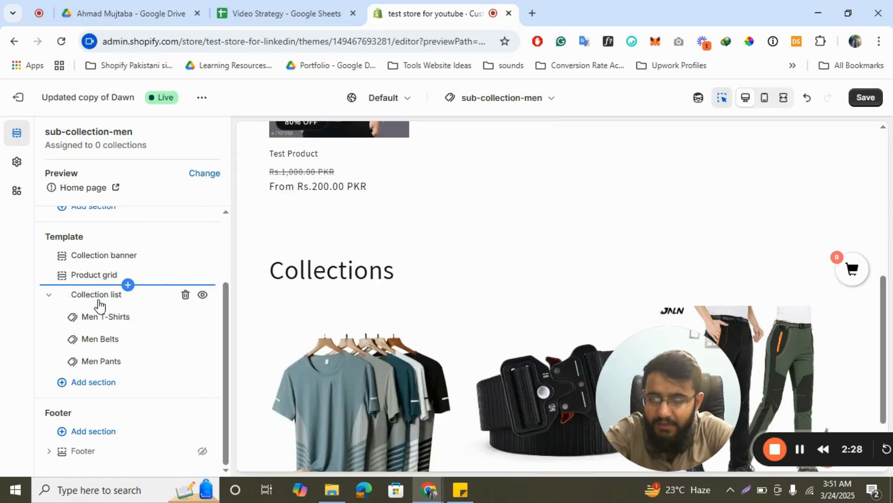
pyautogui.click(99, 302)
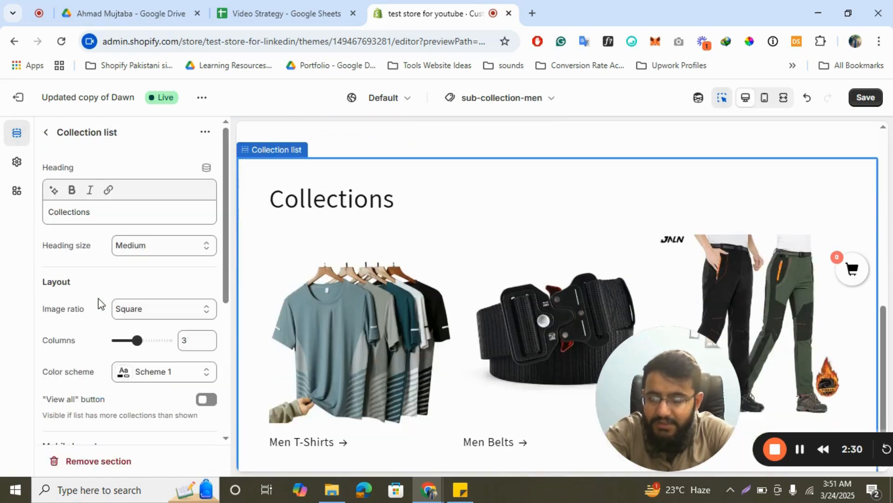
pyautogui.click(96, 219)
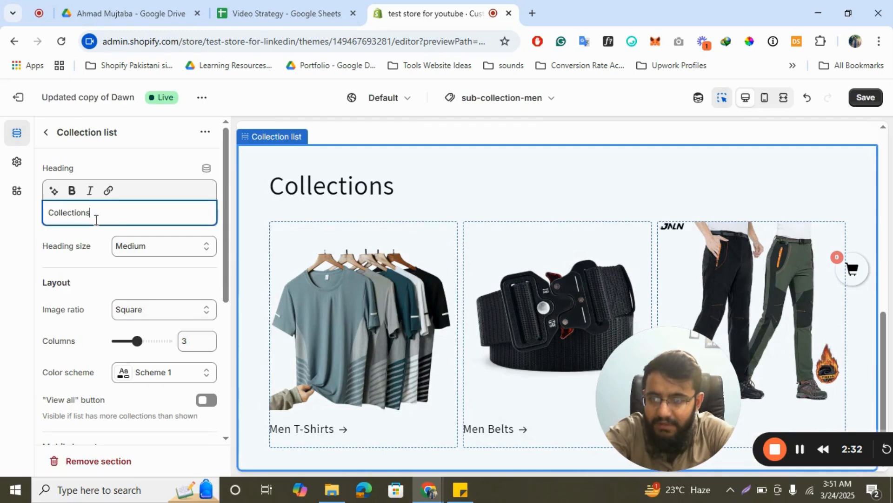
pyautogui.press('BackSpace')
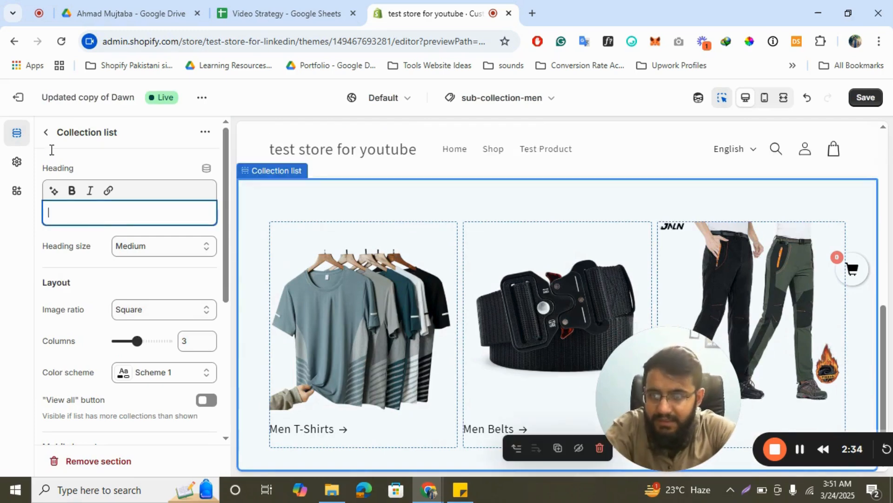
pyautogui.click(45, 136)
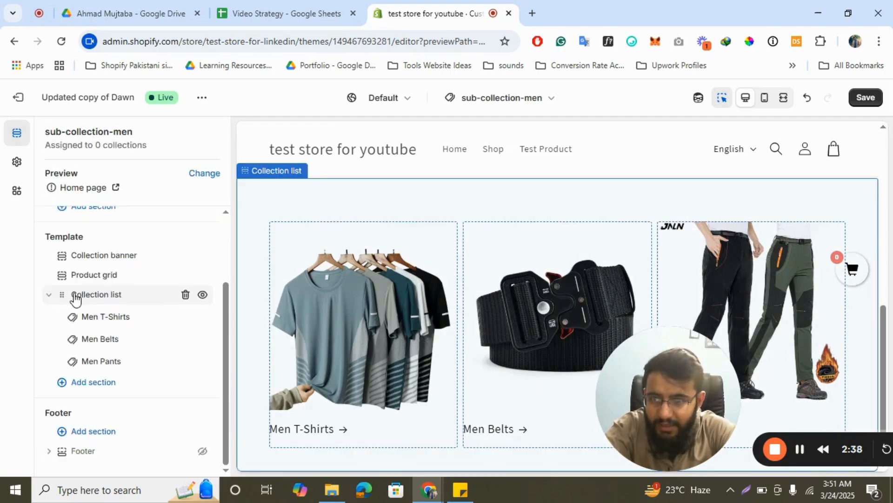
# - Move the collection list section above the product grid in the template
pyautogui.moveTo(65, 298); pyautogui.dragTo(74, 342)
pyautogui.scroll(-3, 405, 282)
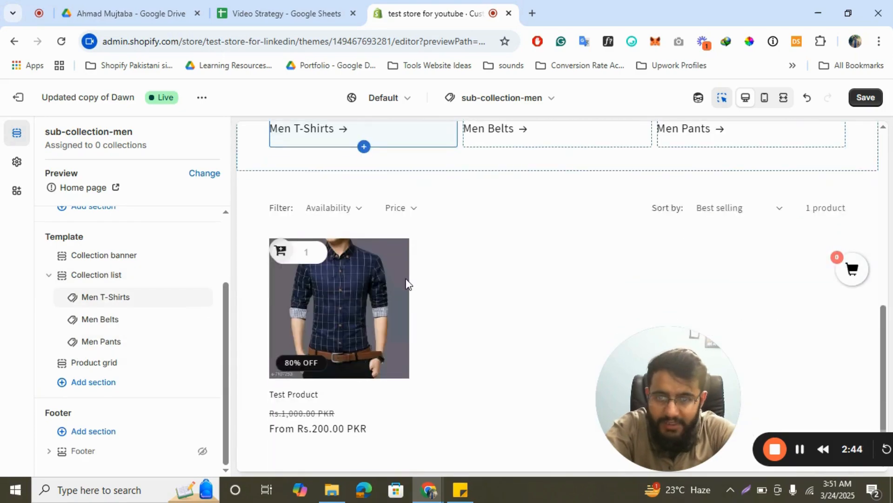
pyautogui.scroll(5, 406, 282)
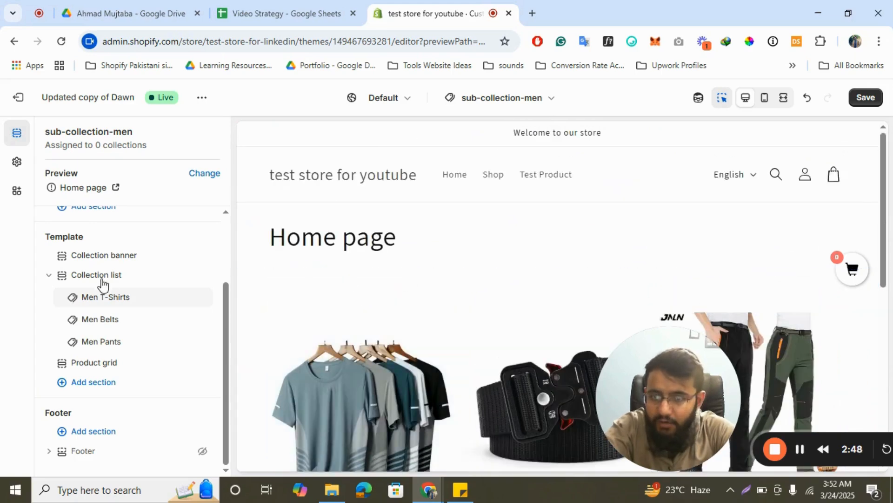
# - Save the template and exit the theme editor
pyautogui.click(865, 99)
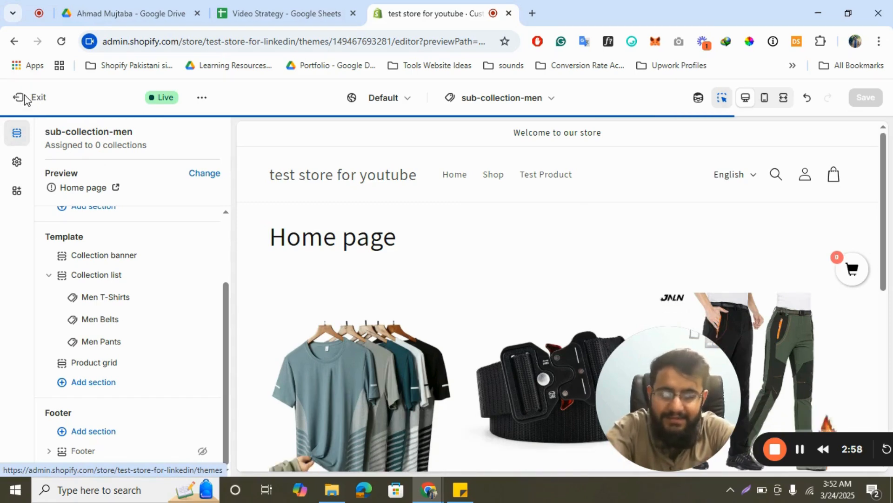
pyautogui.click(26, 99)
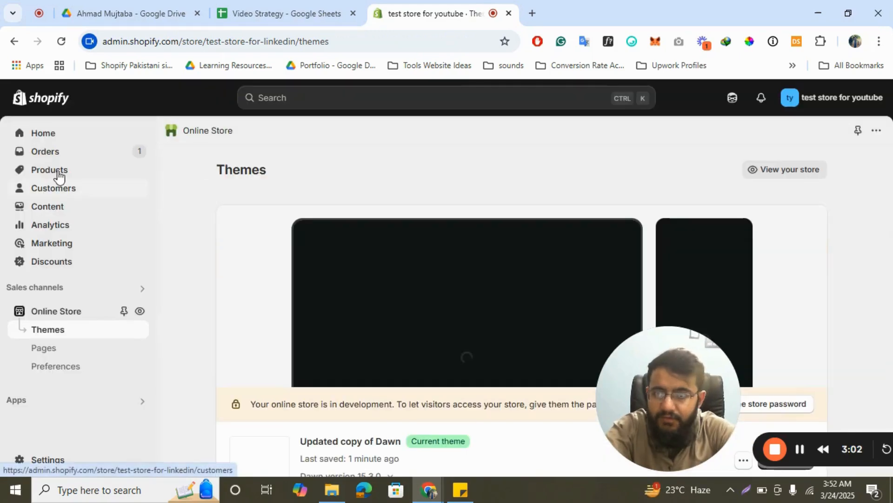
# - Open the Men's Clothing collection from the products' collections list
pyautogui.click(59, 172)
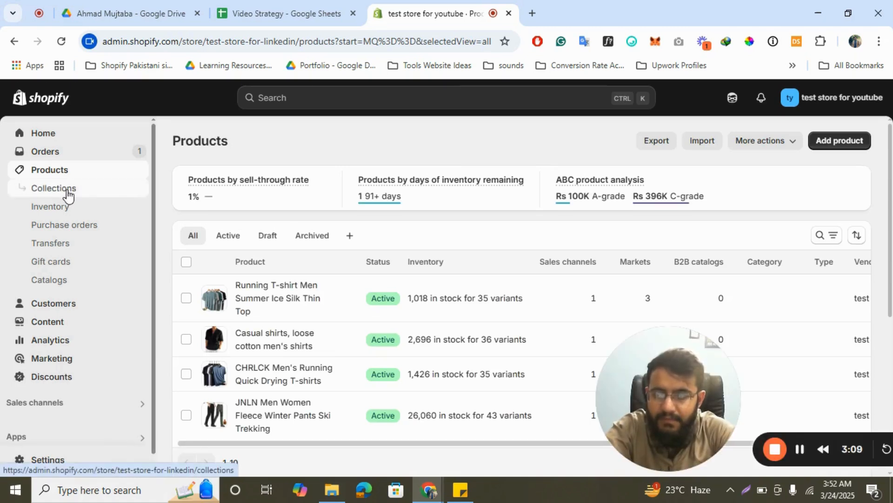
pyautogui.click(68, 192)
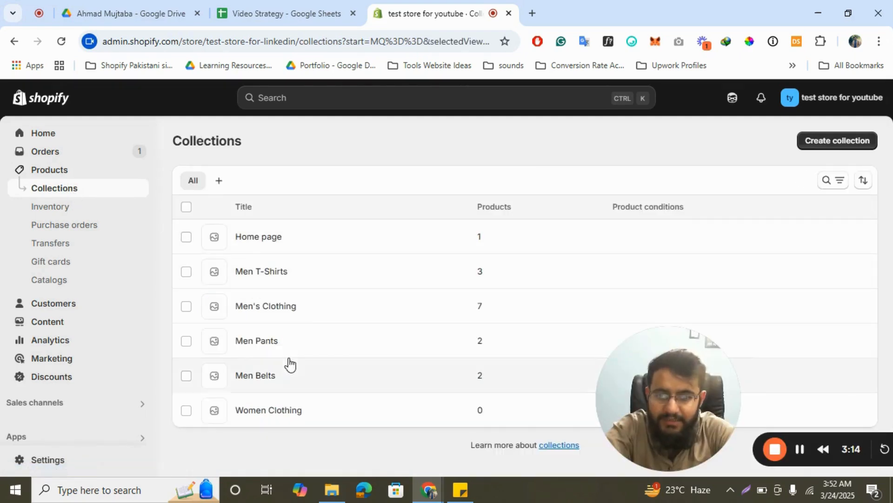
pyautogui.click(260, 317)
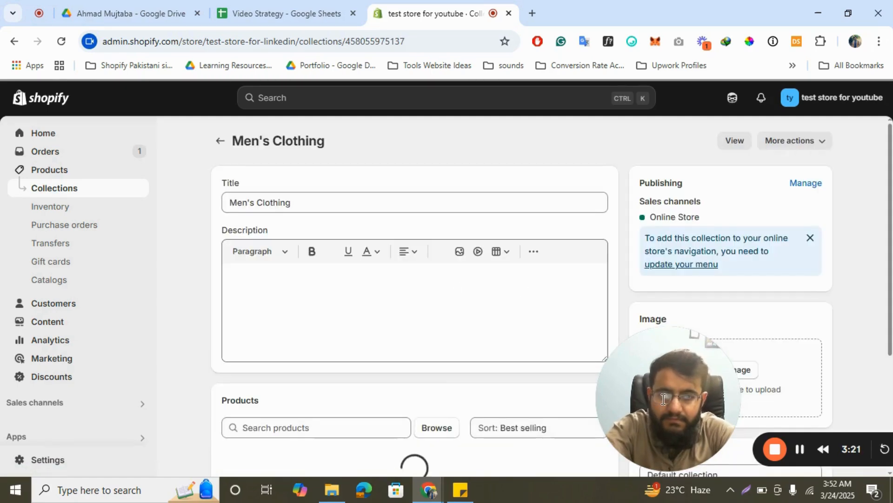
# - Set the Men's Clothing collection's theme template to sub-collection-men
pyautogui.moveTo(661, 395); pyautogui.dragTo(448, 383)
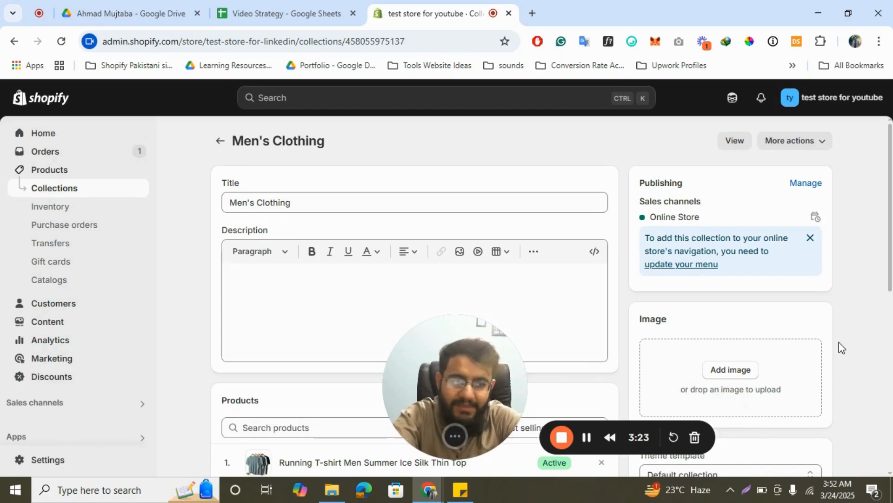
pyautogui.scroll(-2, 758, 328)
pyautogui.scroll(-1, 759, 328)
pyautogui.click(713, 313)
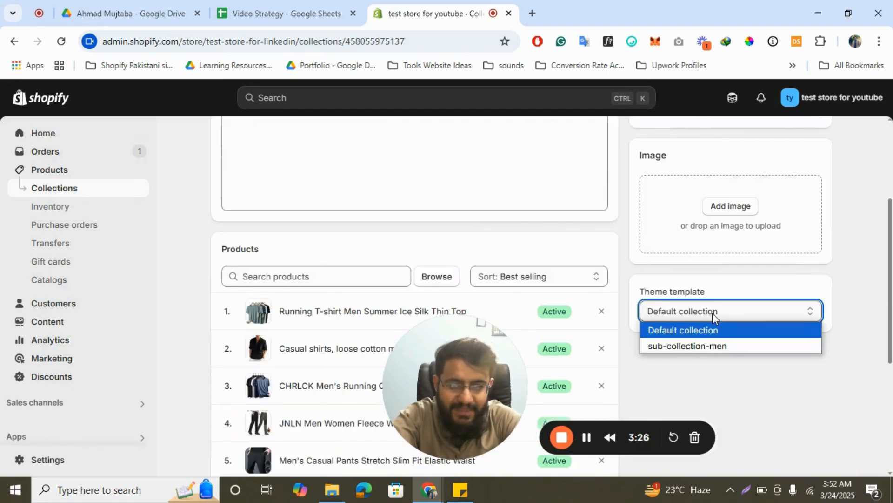
pyautogui.click(722, 346)
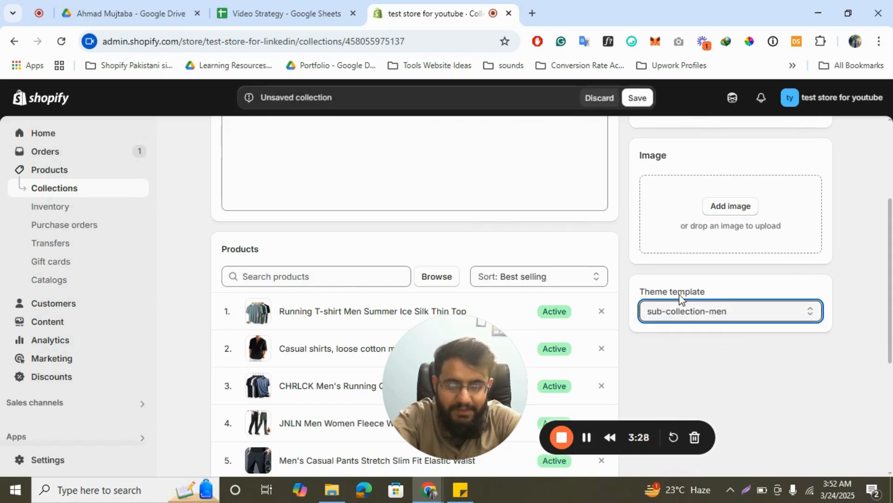
pyautogui.scroll(4, 680, 297)
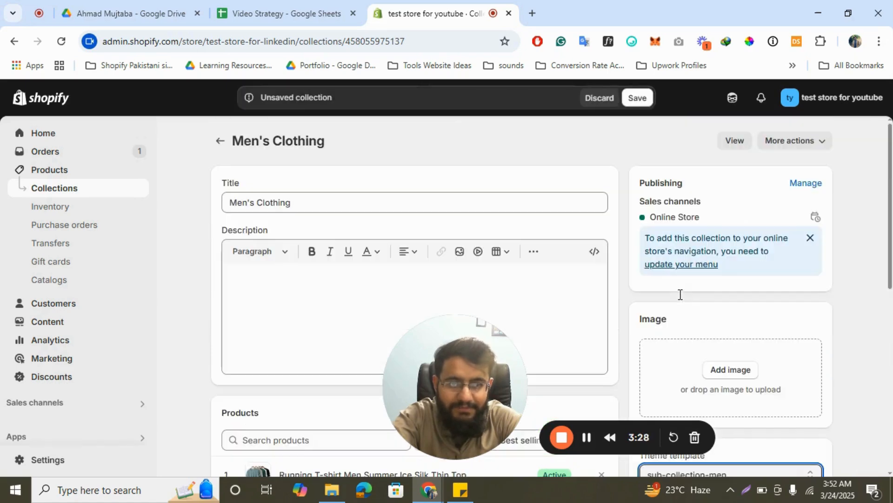
pyautogui.click(587, 437)
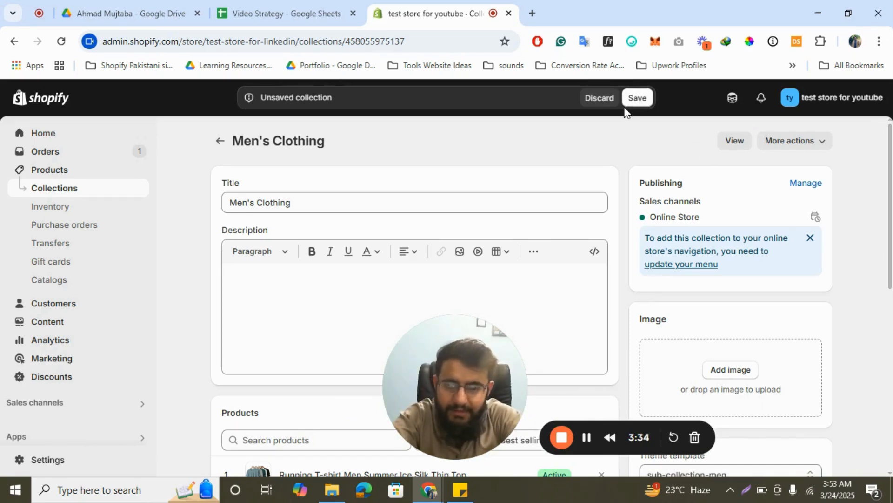
# - Open the saved Men's Clothing collection on the online store
pyautogui.scroll(-5, 670, 188)
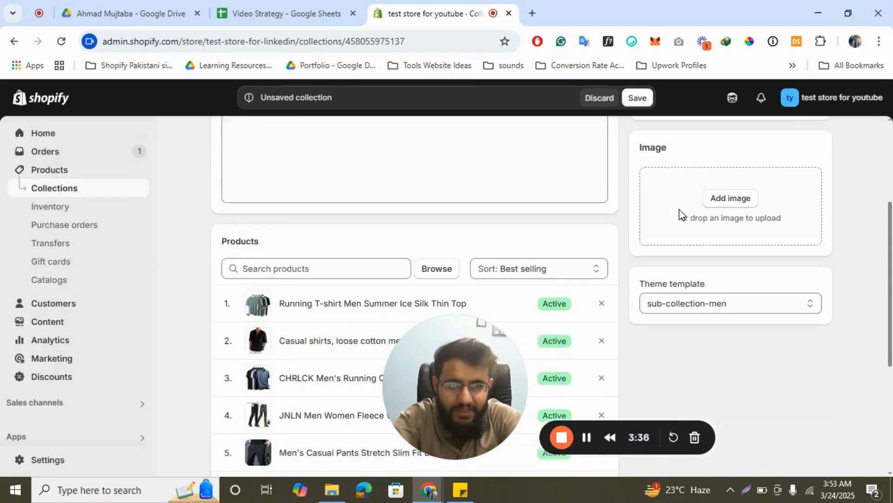
pyautogui.scroll(5, 678, 213)
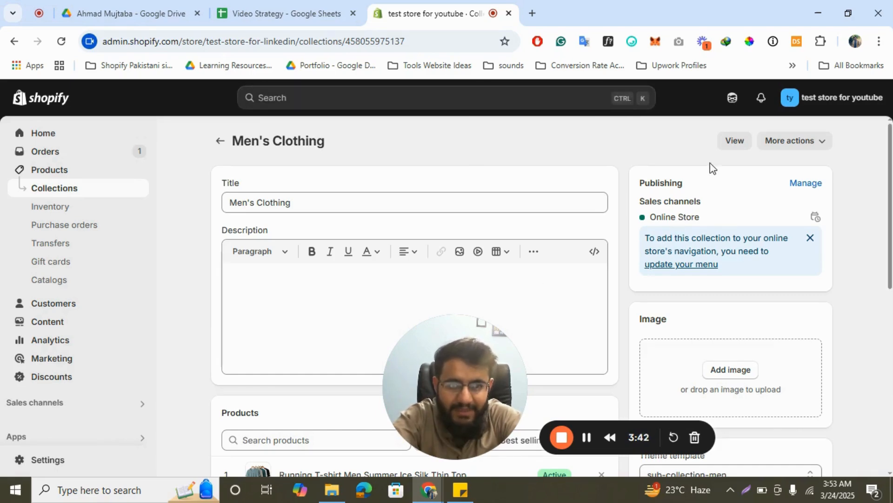
pyautogui.click(736, 145)
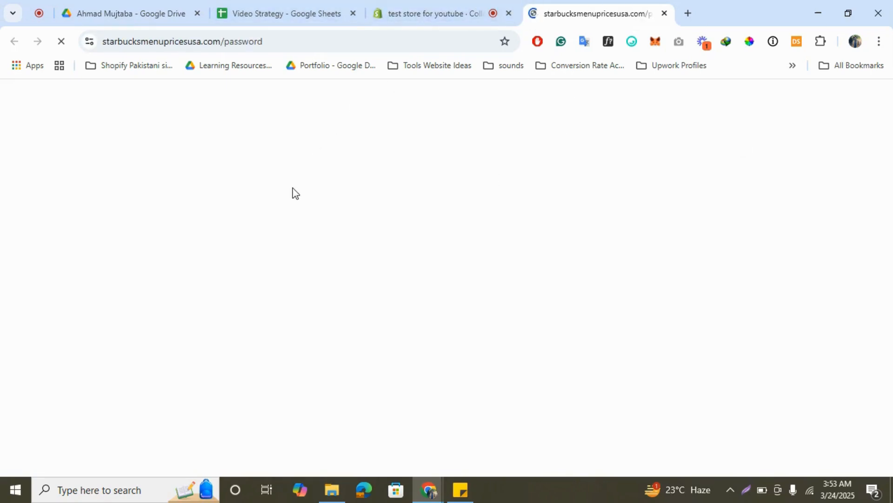
pyautogui.click(405, 13)
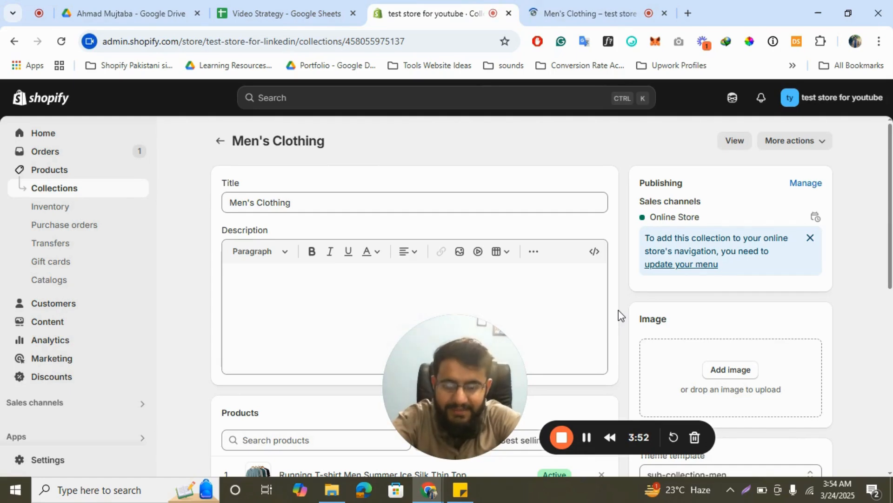
pyautogui.click(605, 12)
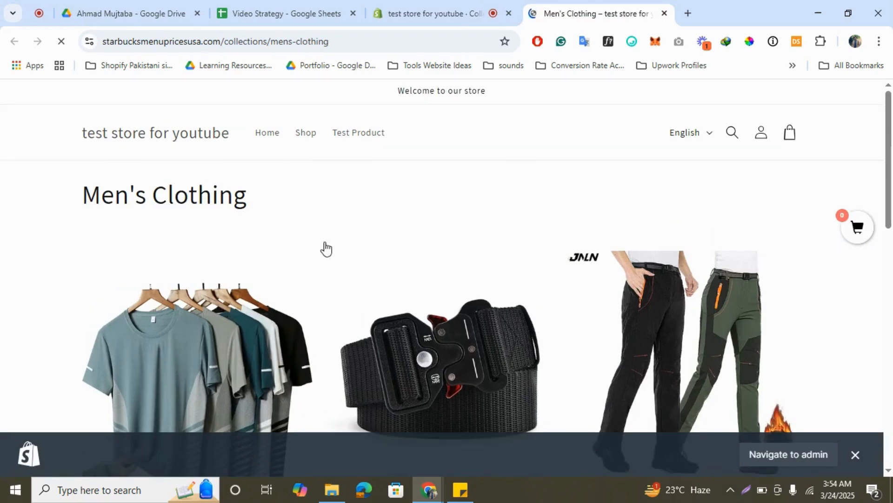
# - Scroll through the Men's Clothing page to examine the sub-collection list and products
pyautogui.scroll(-3, 168, 231)
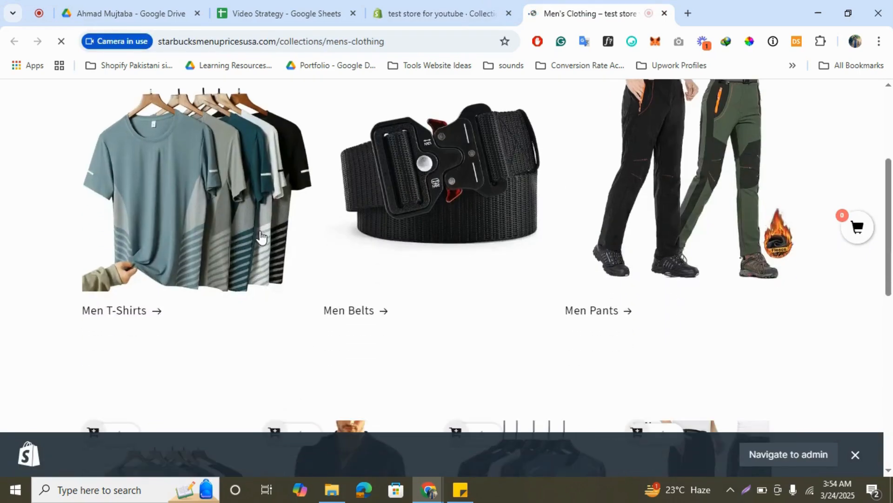
pyautogui.scroll(-4, 249, 273)
pyautogui.scroll(-2, 249, 274)
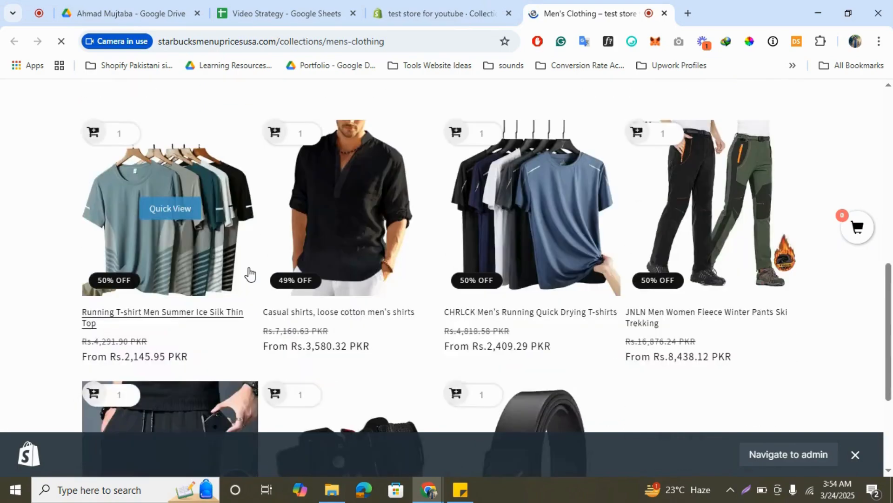
pyautogui.scroll(-4, 250, 274)
pyautogui.scroll(4, 250, 273)
pyautogui.scroll(10, 249, 274)
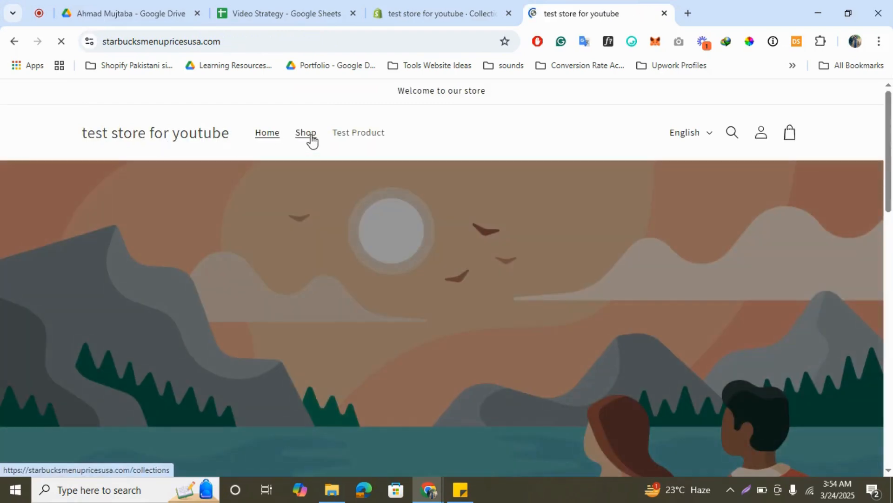
# - Open the Shop collections page and select the Men's Clothing collection
pyautogui.click(311, 139)
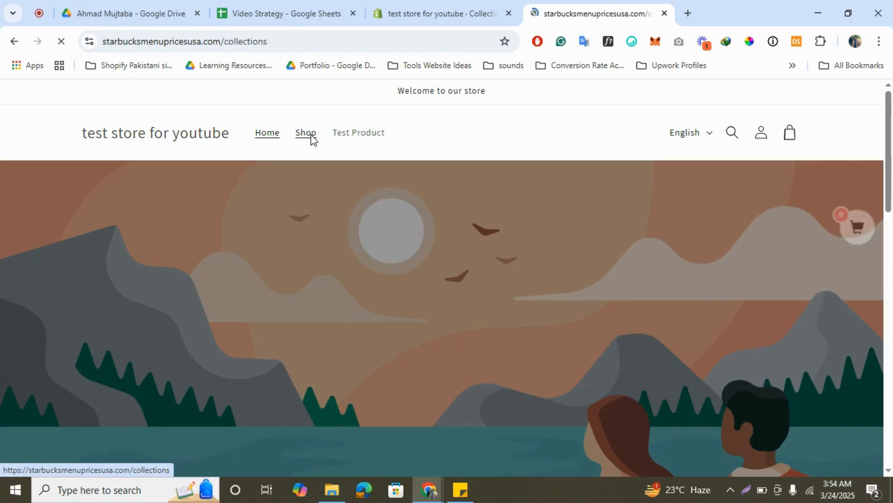
pyautogui.scroll(-5, 380, 204)
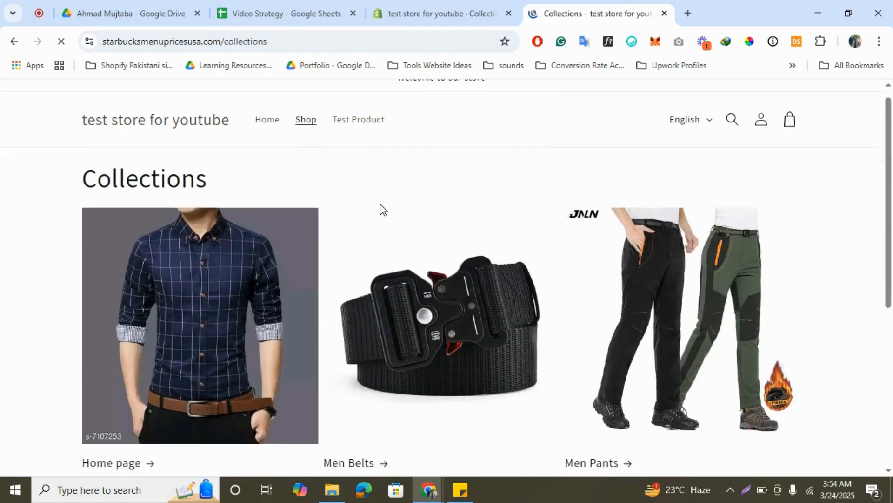
pyautogui.scroll(-2, 380, 207)
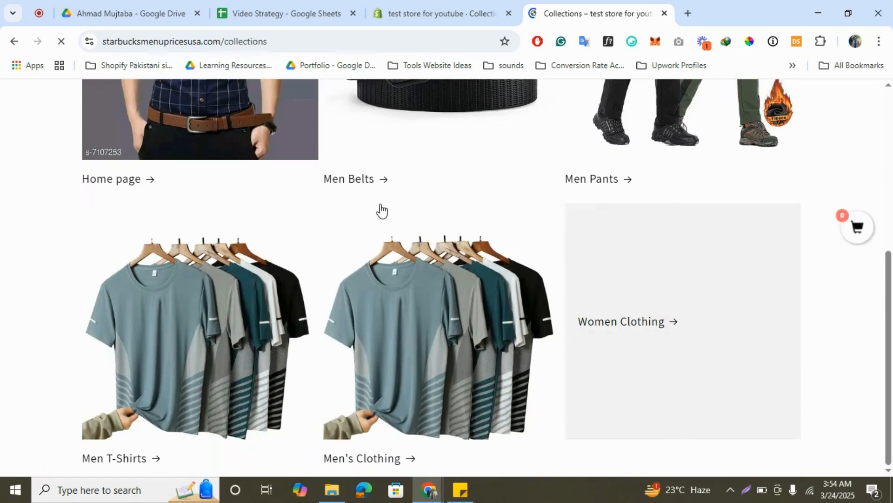
pyautogui.click(415, 355)
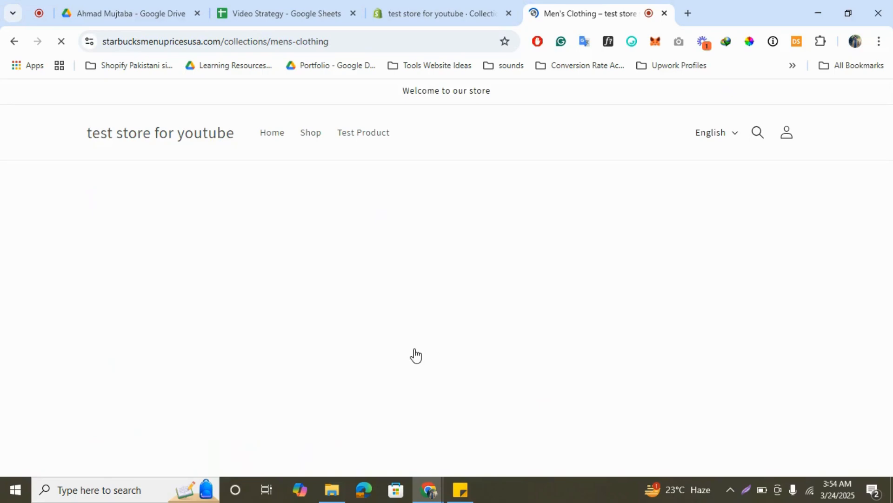
# - Scroll through the Men's Clothing and Shop collections pages to check how collections display
pyautogui.scroll(-5, 375, 305)
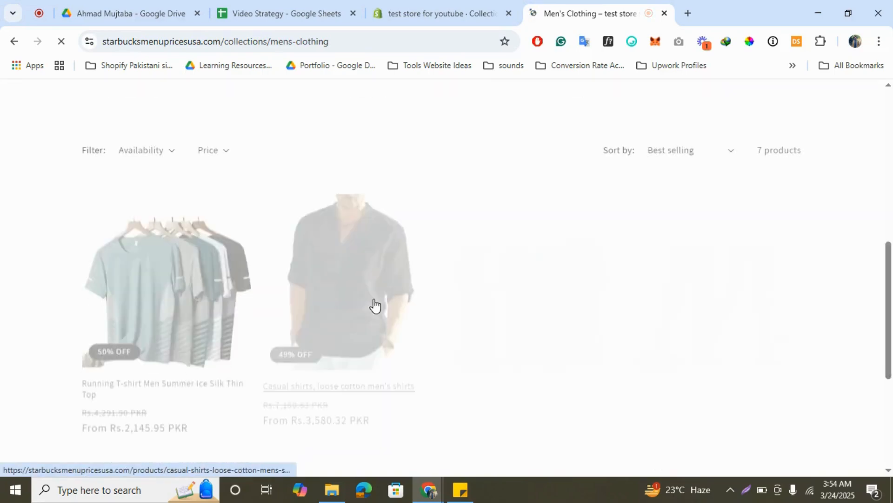
pyautogui.scroll(-5, 375, 306)
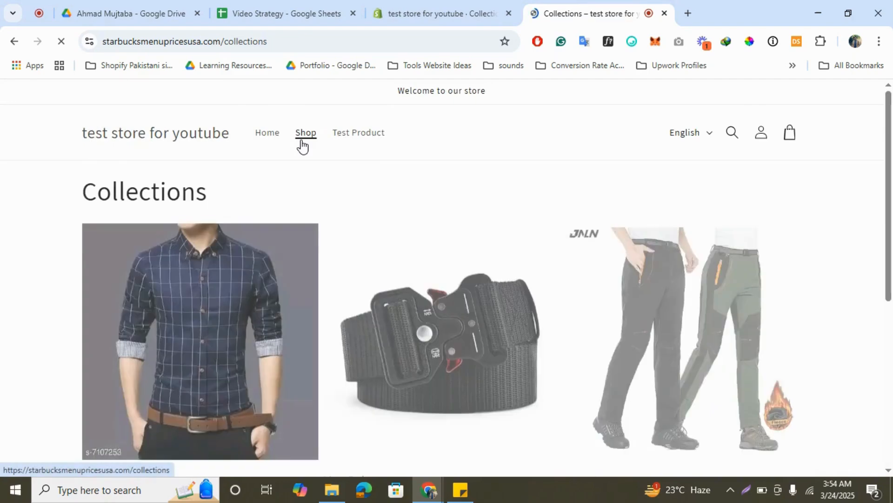
pyautogui.scroll(-2, 343, 266)
pyautogui.scroll(-1, 343, 266)
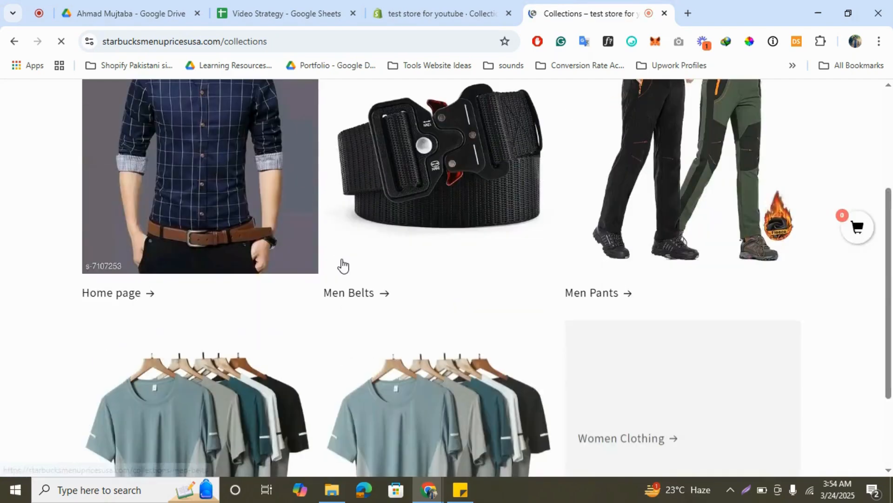
pyautogui.scroll(-2, 343, 266)
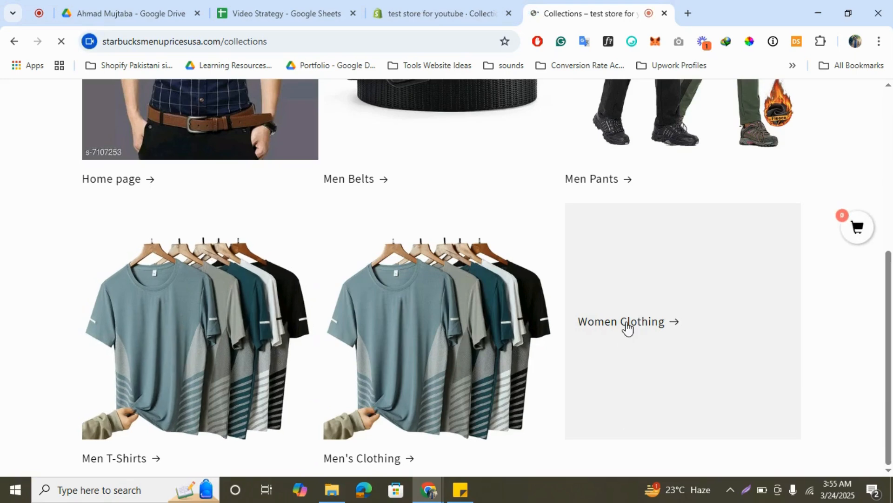
pyautogui.scroll(1, 647, 333)
pyautogui.scroll(4, 647, 333)
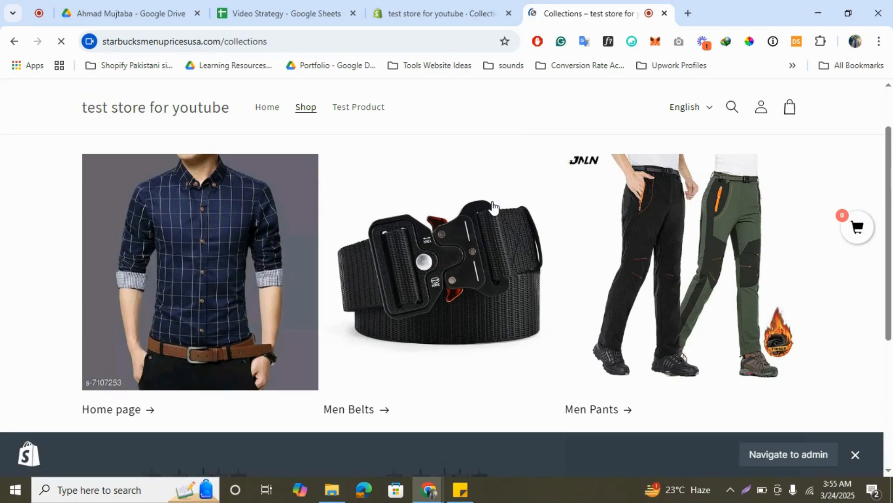
pyautogui.scroll(-4, 493, 207)
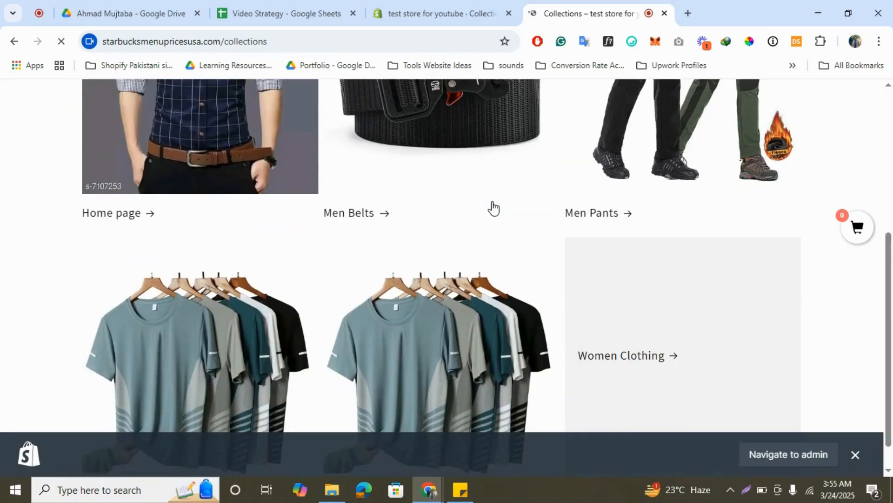
pyautogui.scroll(-1, 493, 208)
pyautogui.scroll(2, 494, 208)
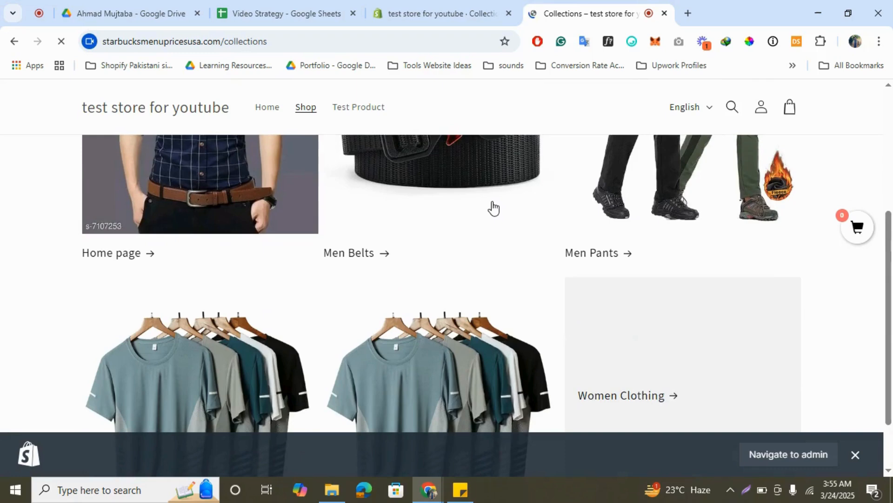
pyautogui.scroll(-2, 494, 208)
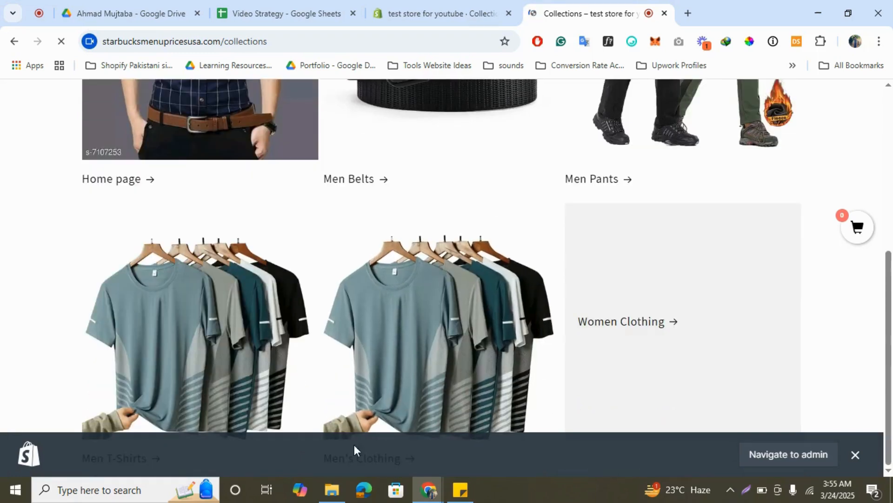